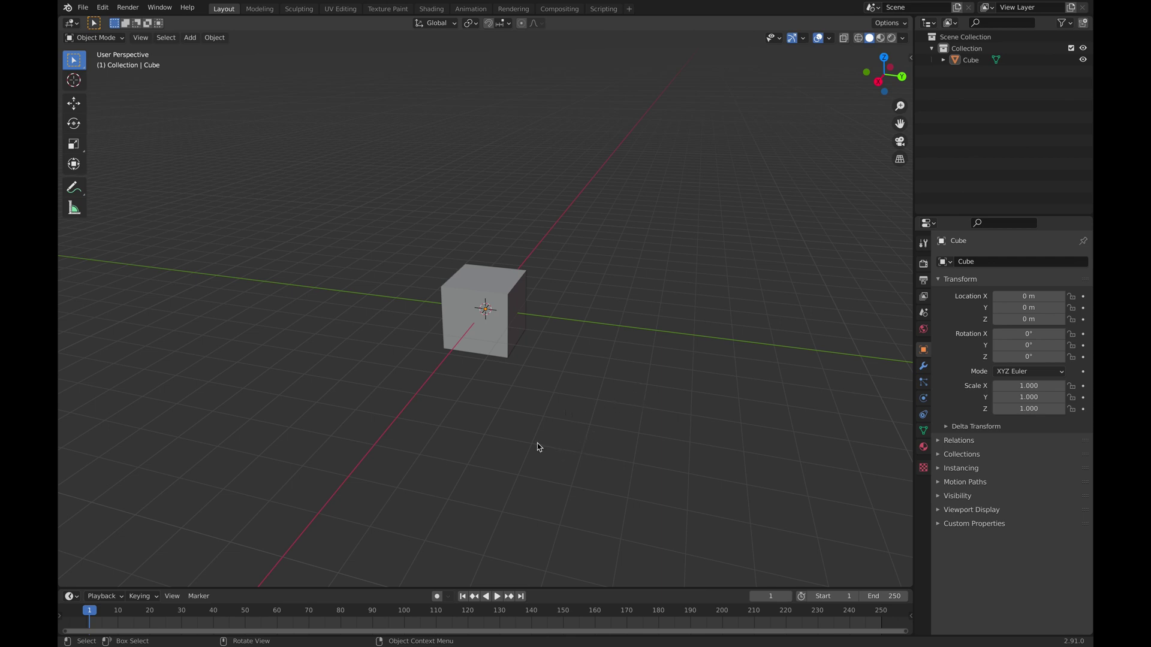
- Orbit around the default cube and select it
middle_drag(454, 441, 500, 408)
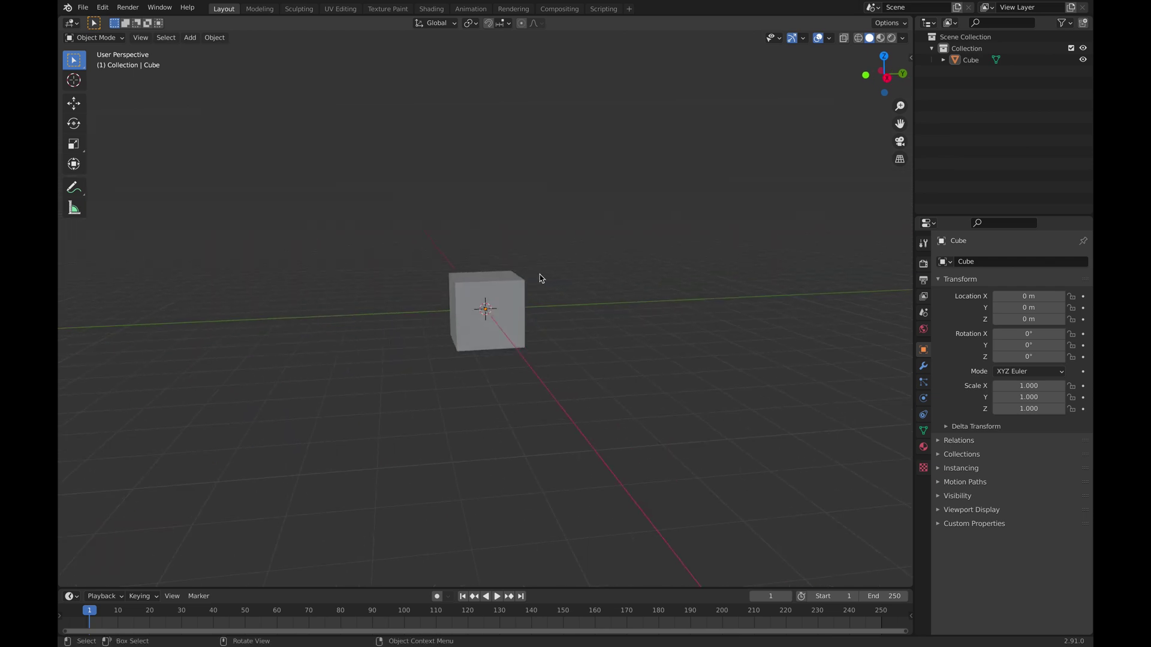
click(513, 307)
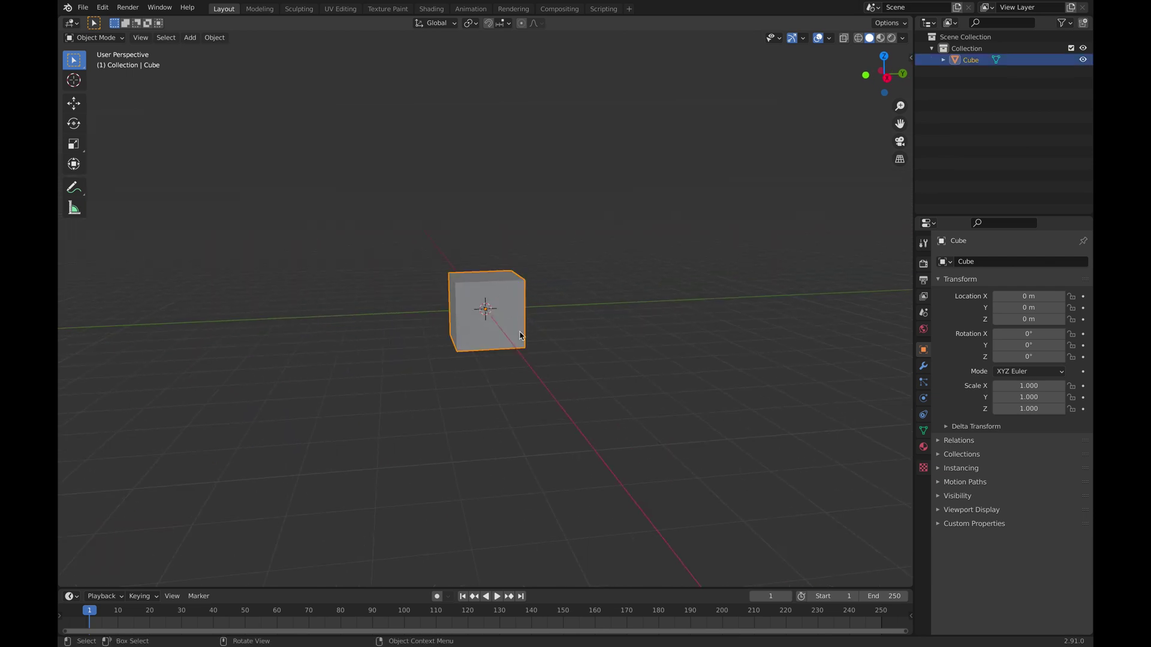
- Switch to the Texture Paint workspace, framing the cube's front and centring its UV layout
click(388, 9)
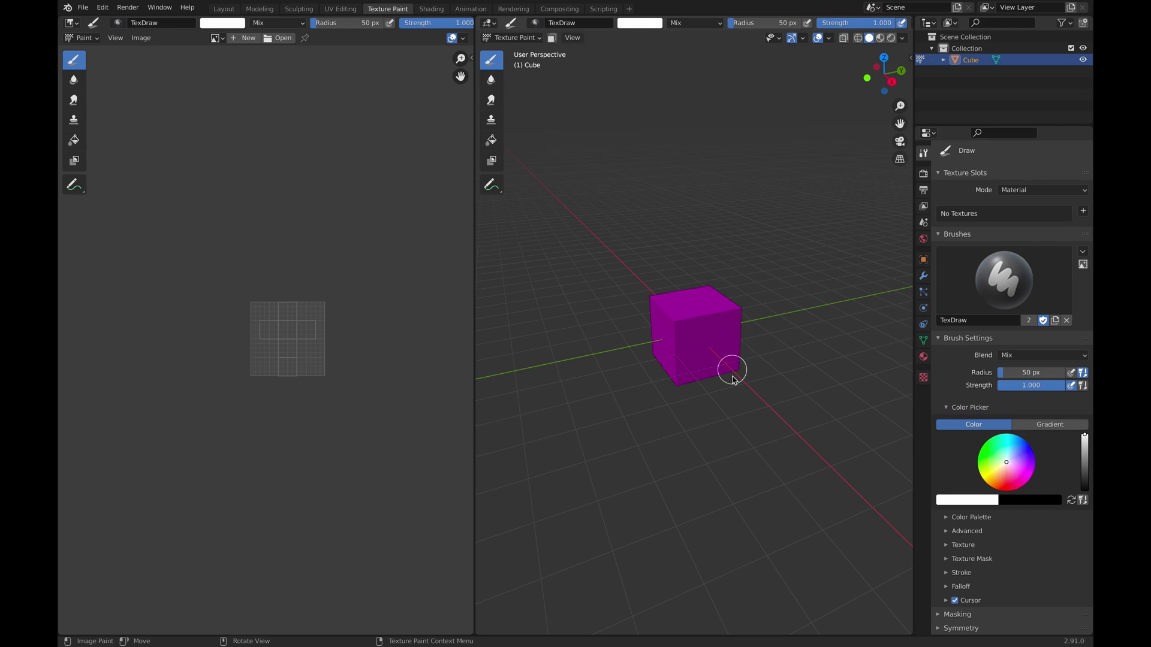
scroll(731, 380, up, 5)
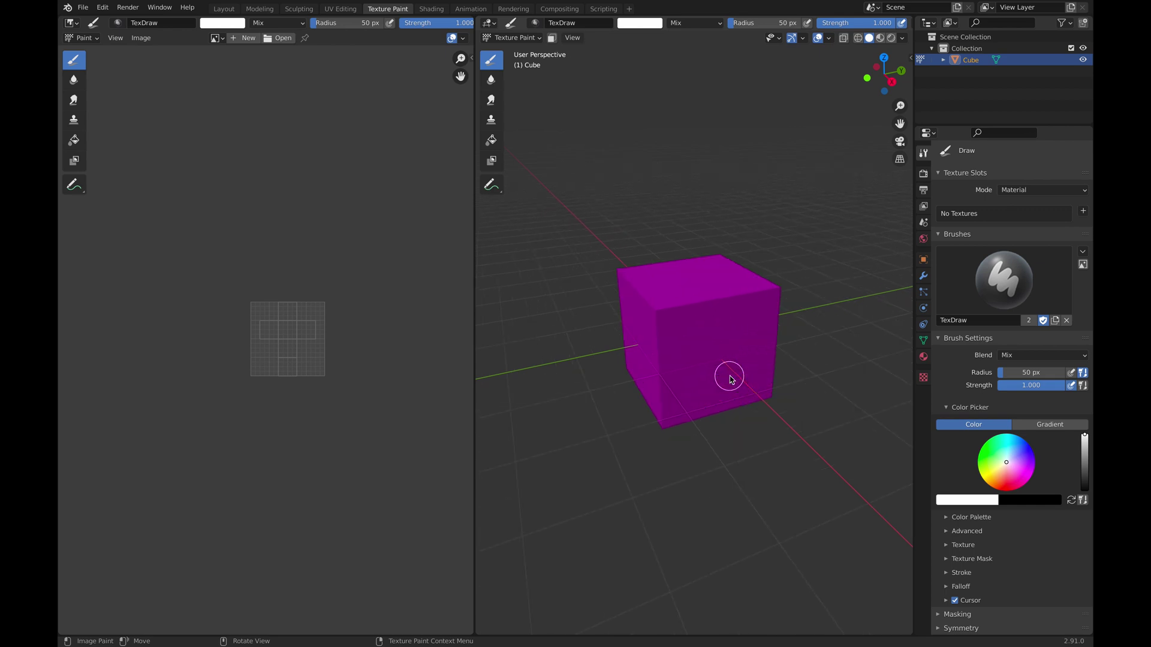
middle_drag(731, 448, 697, 372)
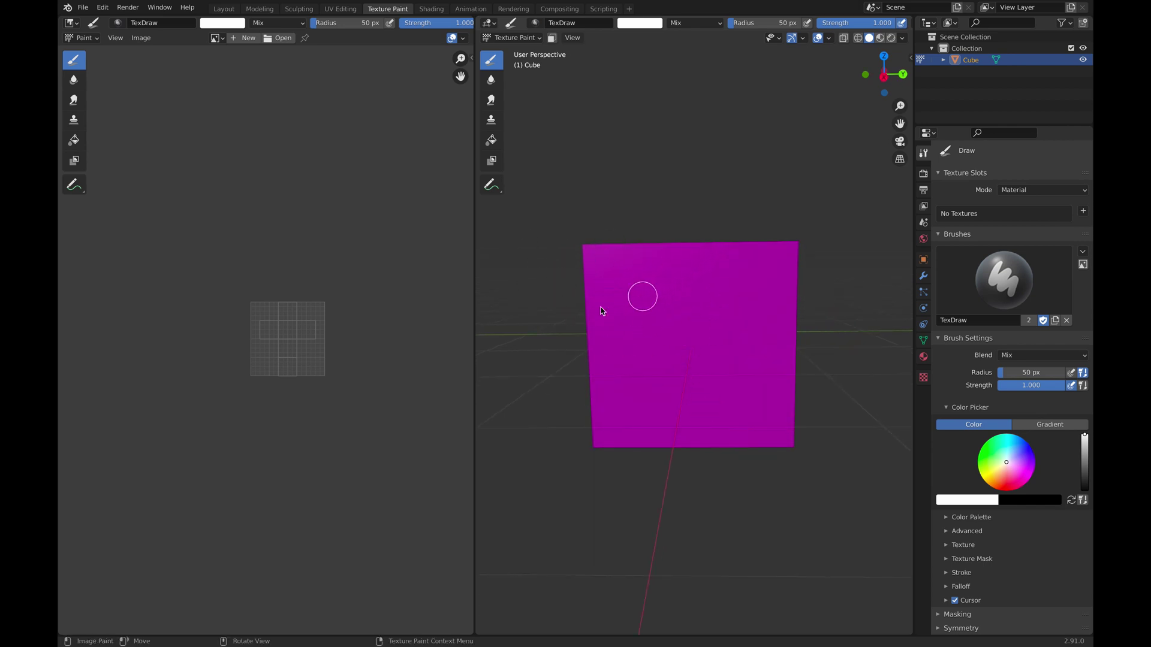
scroll(259, 339, up, 6)
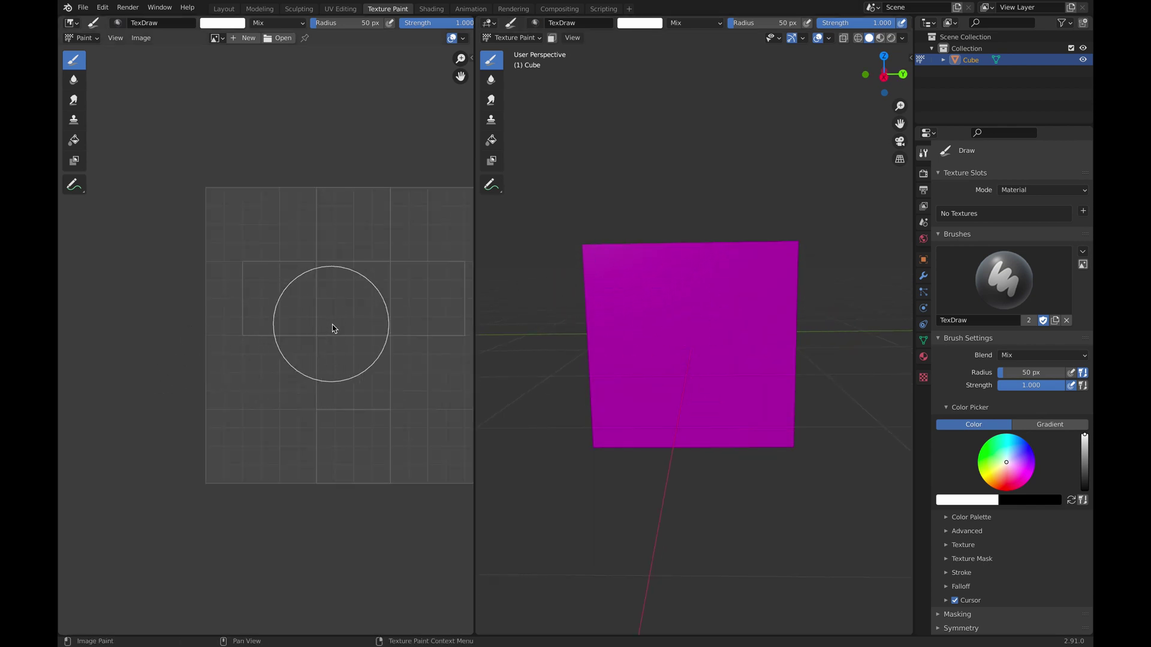
middle_drag(334, 327, 262, 322)
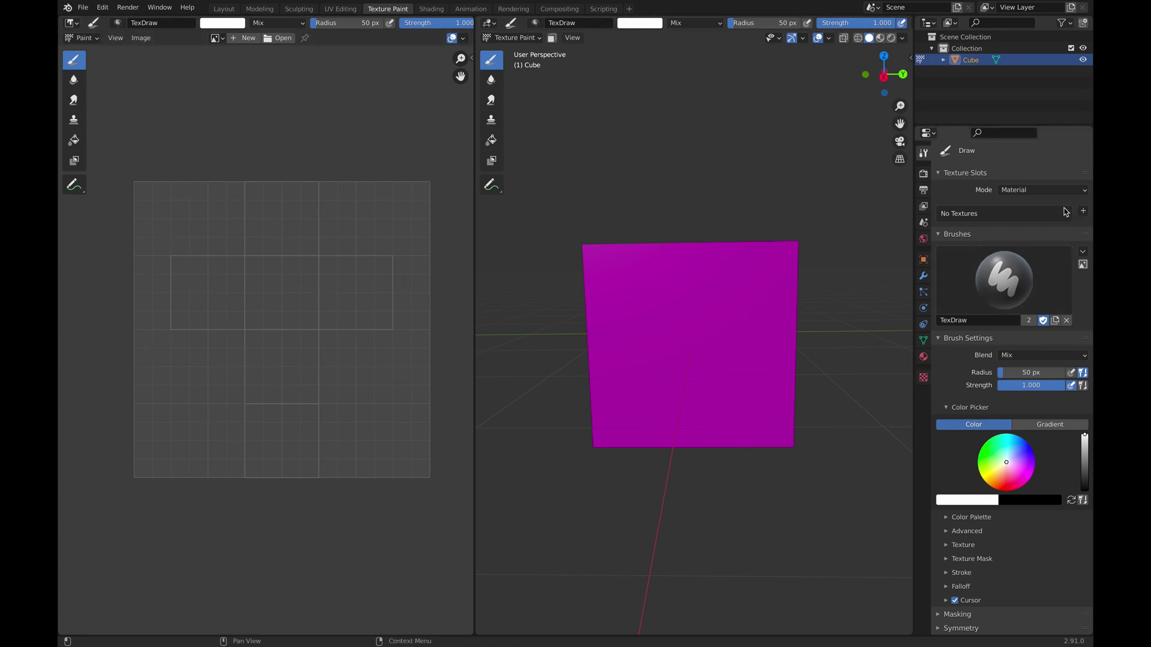
- Add a new Base Color paint texture slot to the cube
click(1084, 211)
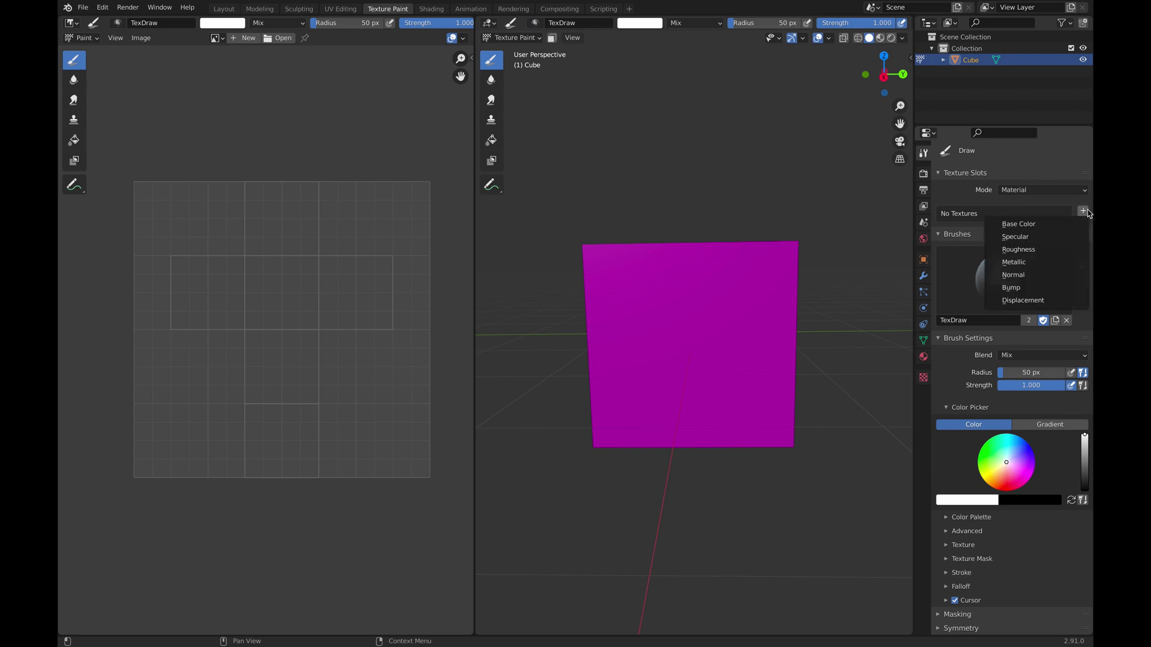
click(1046, 225)
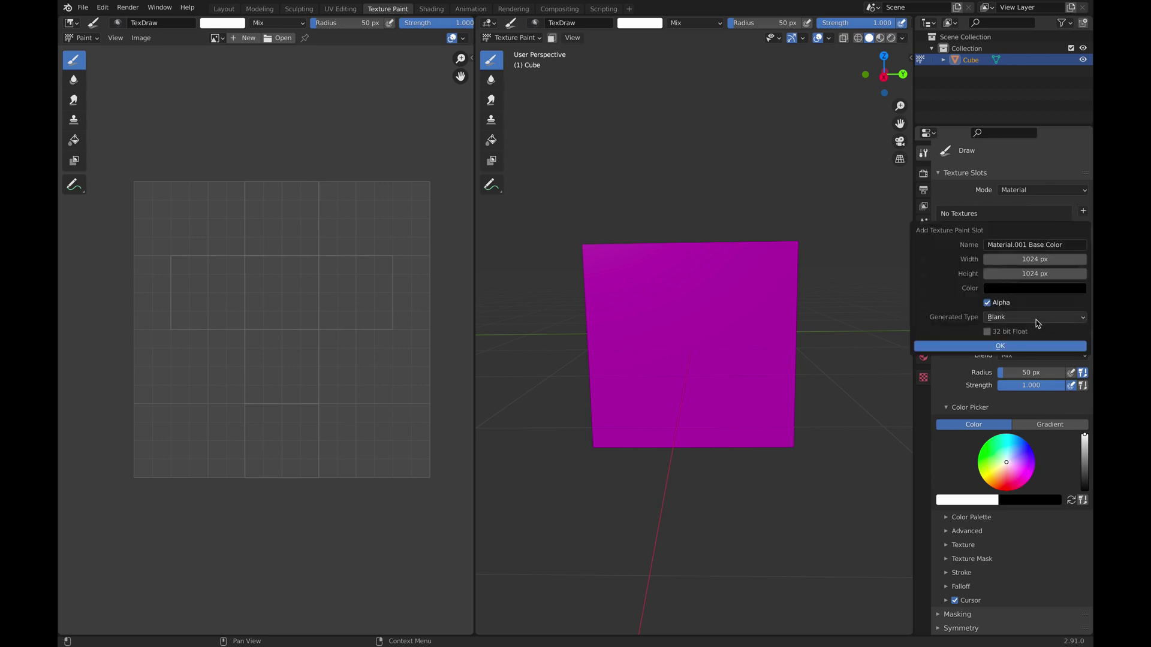
click(1031, 346)
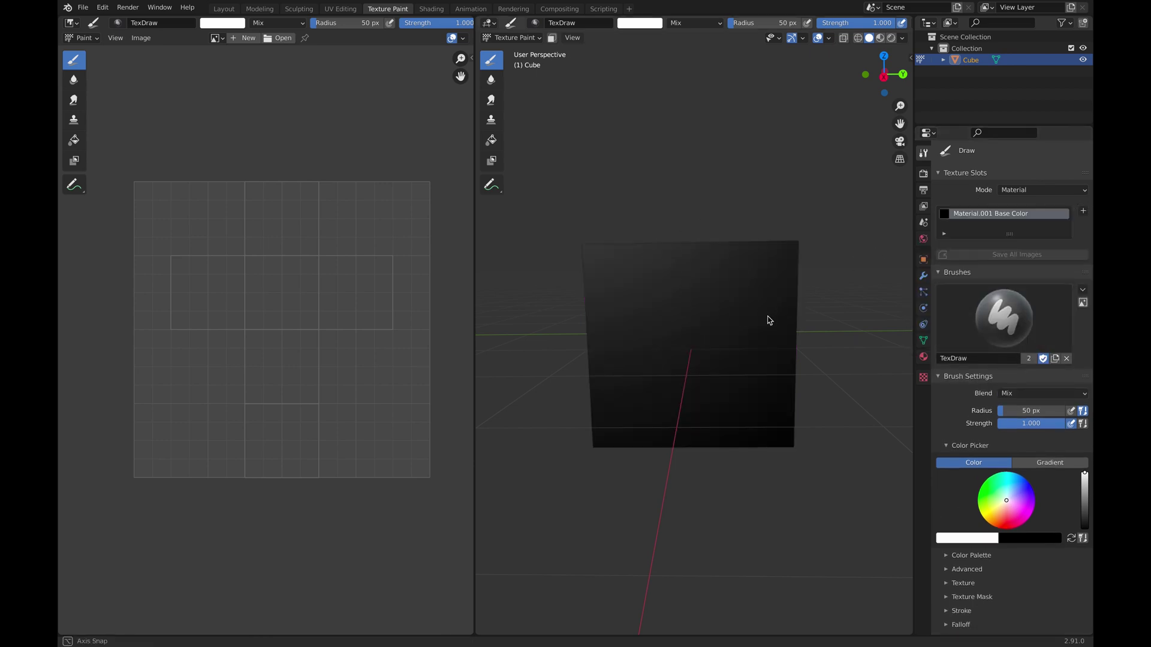
middle_drag(767, 319, 744, 326)
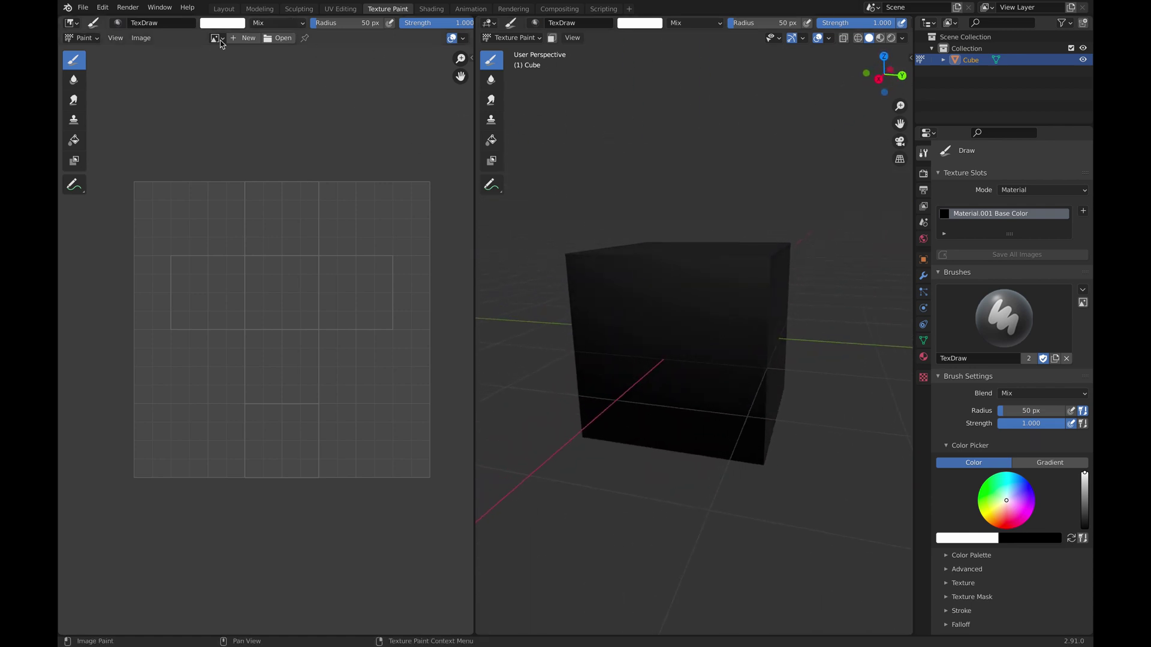
- Display the Material.001 Base Color image in the image editor behind the UV layout
click(122, 24)
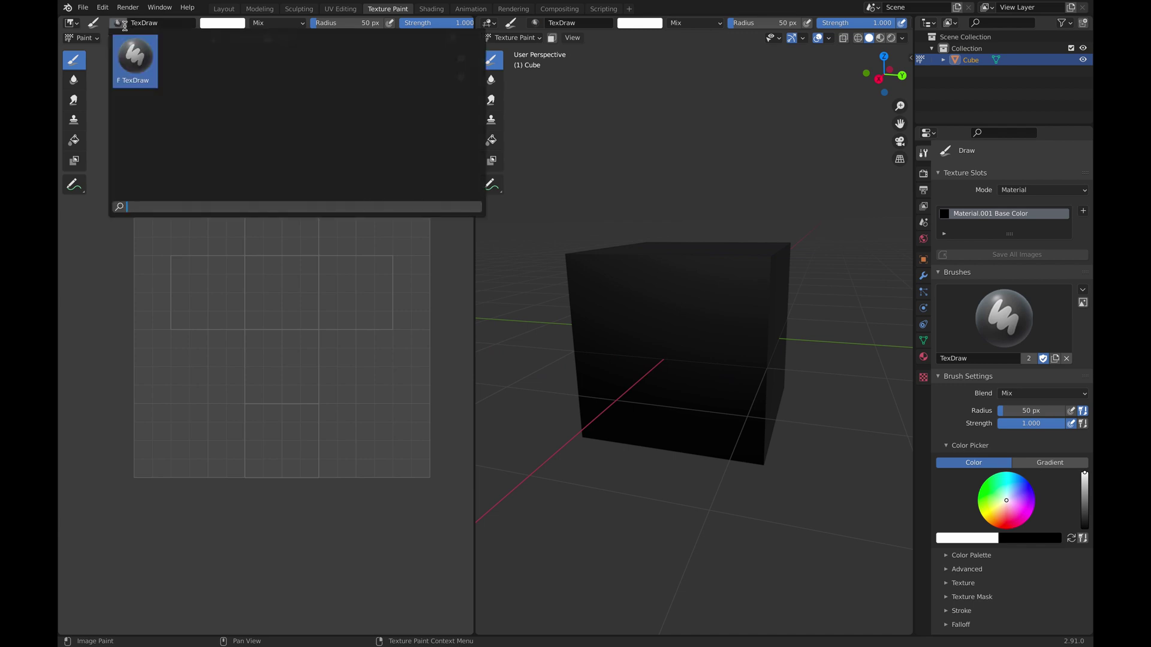
click(216, 38)
click(234, 63)
scroll(360, 332, down, 7)
scroll(342, 324, up, 2)
- Paint a blue smiley face with two eyes and a smile on one cube side
middle_drag(571, 316, 604, 322)
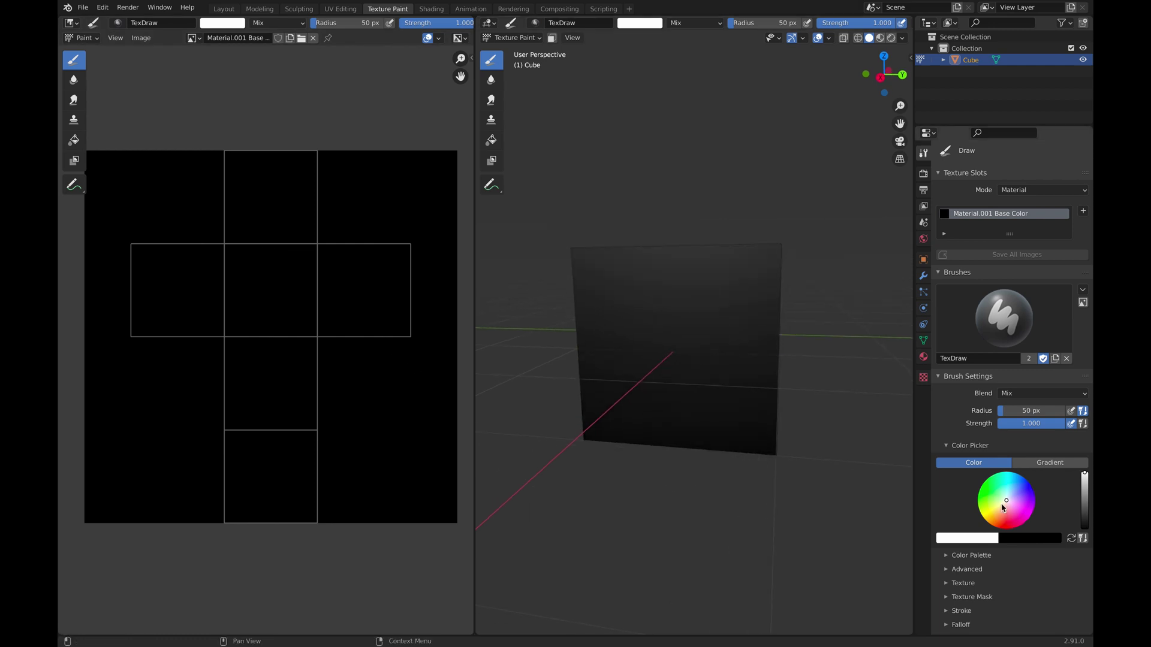
mouse_move(1005, 498)
mouse_down()
mouse_move(995, 488)
mouse_move(1031, 491)
mouse_up()
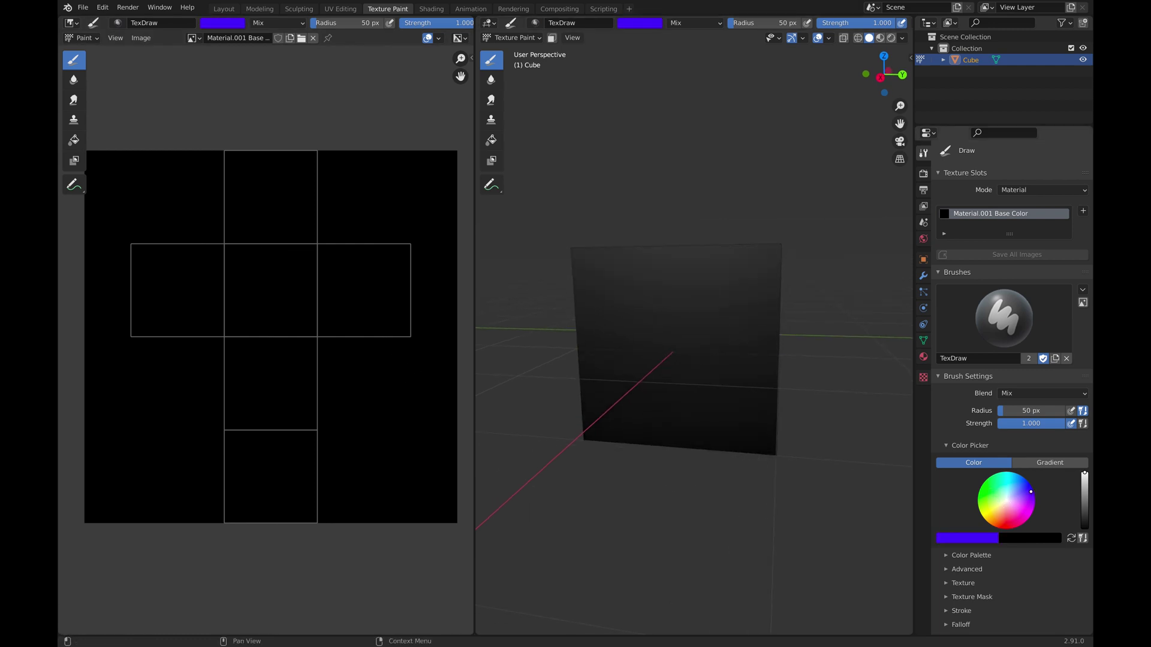
drag(650, 283, 642, 343)
drag(695, 295, 685, 358)
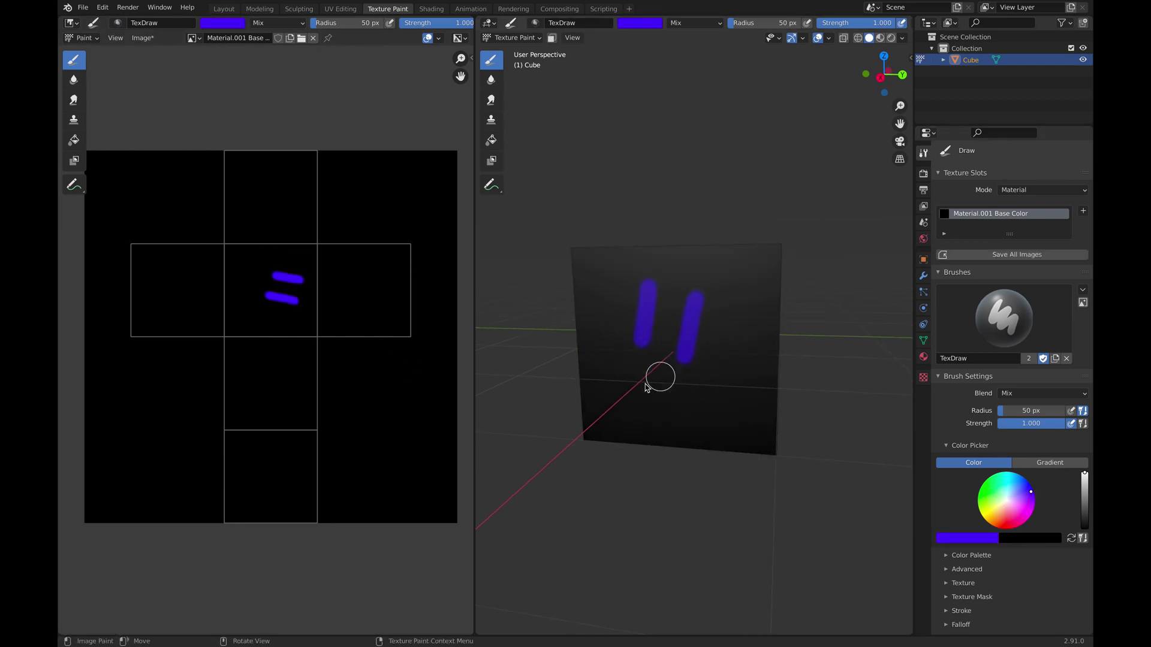
mouse_move(628, 387)
mouse_down()
mouse_move(655, 406)
mouse_move(683, 395)
mouse_up()
- Paint a cyan smiley face on a blank side of the cube
mouse_move(774, 377)
middle_down()
mouse_move(665, 365)
mouse_move(679, 380)
middle_up()
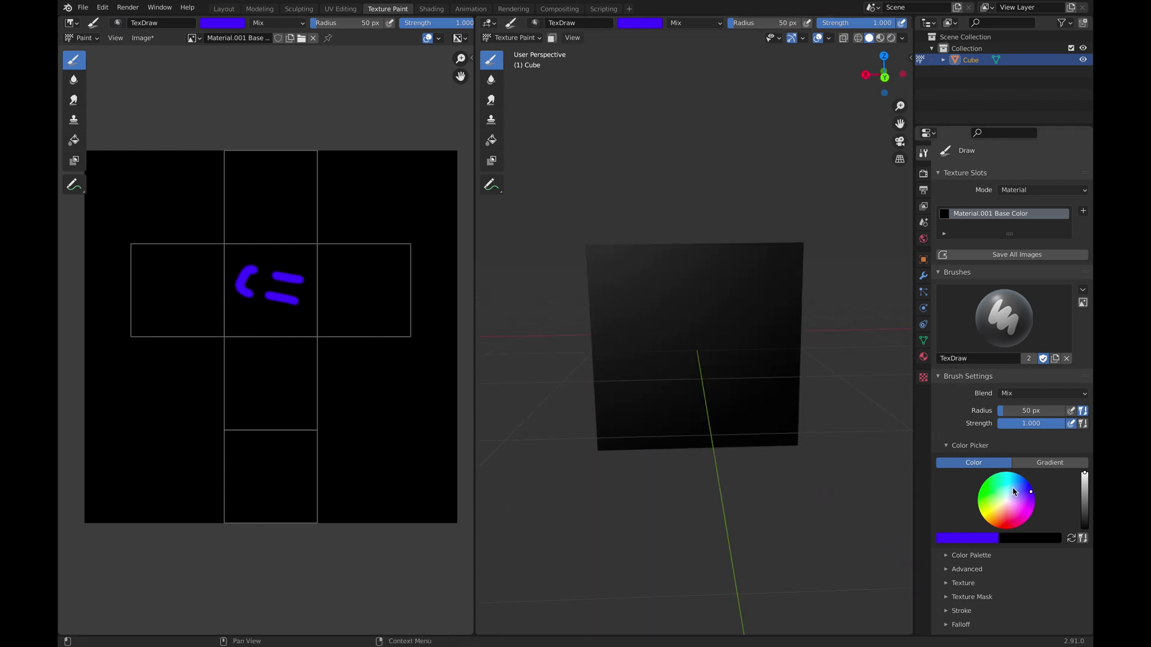
drag(1014, 490, 1009, 478)
mouse_move(658, 275)
mouse_down()
mouse_move(660, 312)
mouse_move(710, 325)
mouse_up()
drag(635, 380, 741, 380)
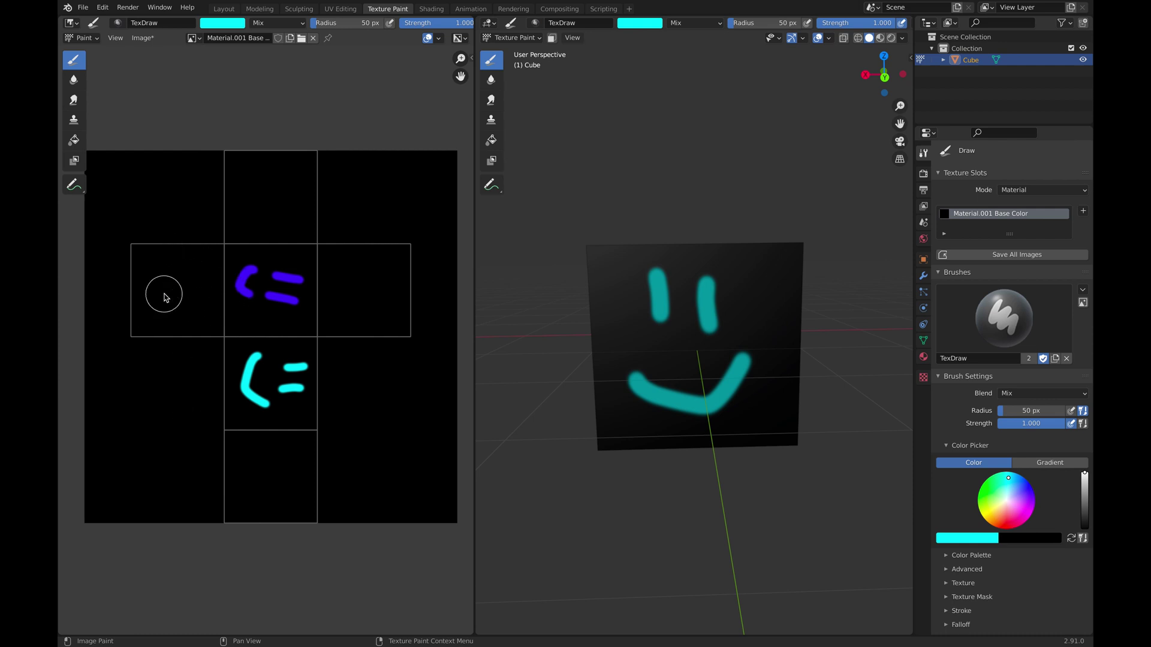
- Paint two cyan oval eyes and a curved mouth on the bottom UV island, touching up the blue mouth
key(KP_6)
key(KP_6)
key(KP_6)
key(KP_6)
key(KP_6)
key(KP_6)
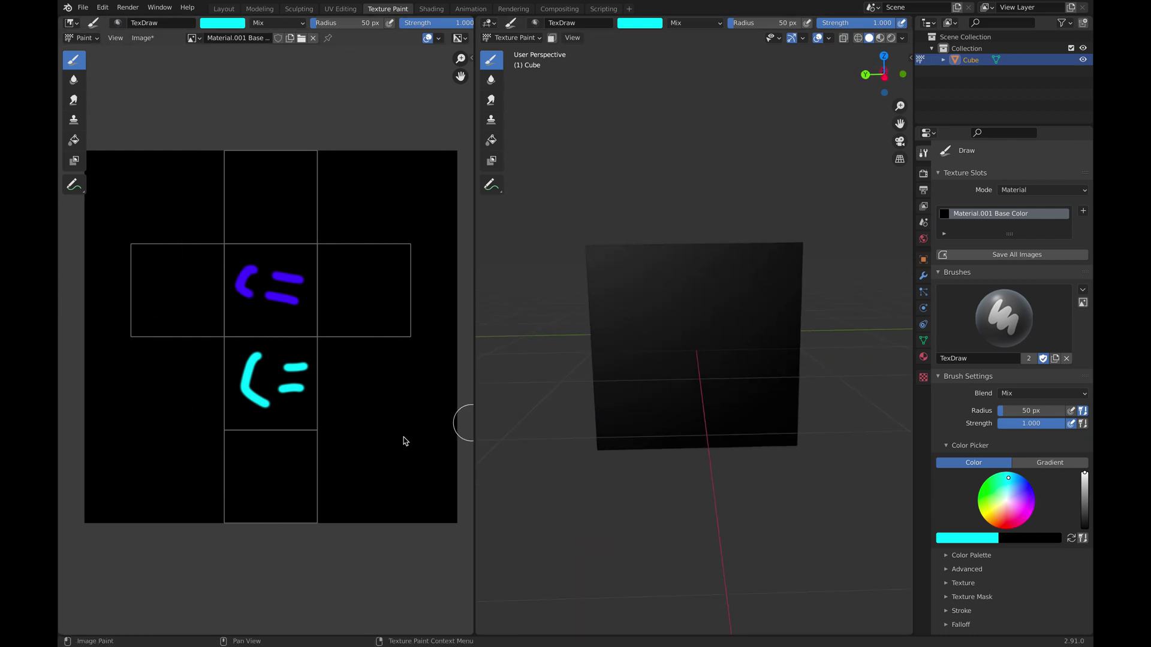
scroll(260, 405, down, 5)
scroll(278, 395, up, 10)
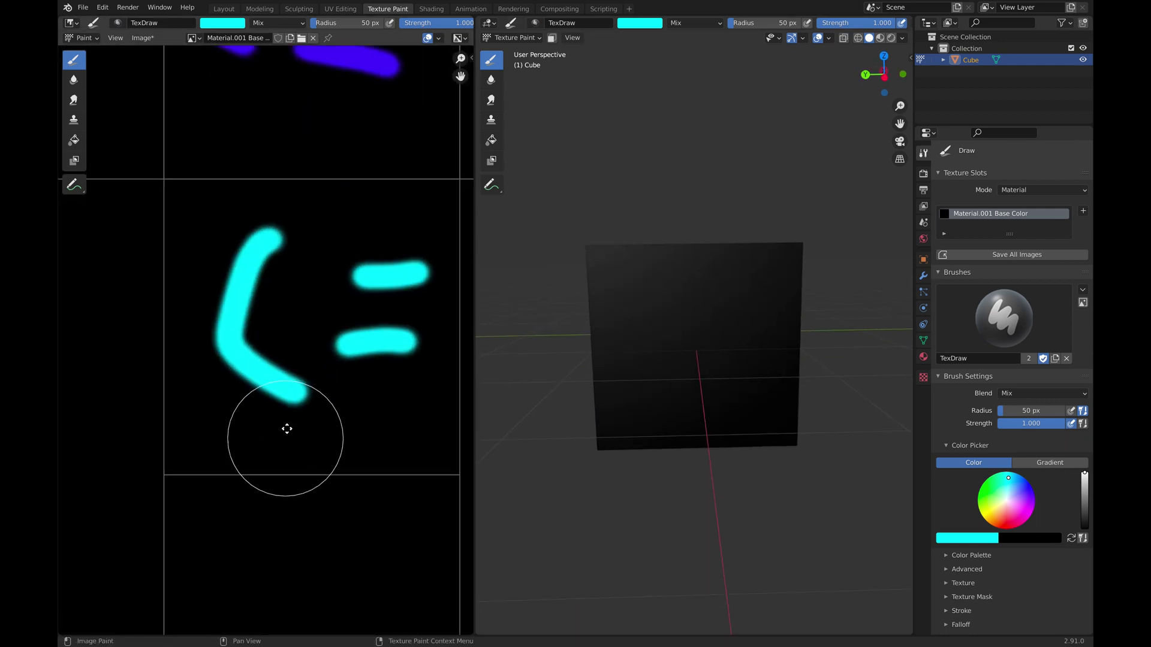
middle_drag(288, 407, 284, 218)
mouse_move(270, 351)
mouse_down()
mouse_move(257, 385)
mouse_move(258, 336)
mouse_up()
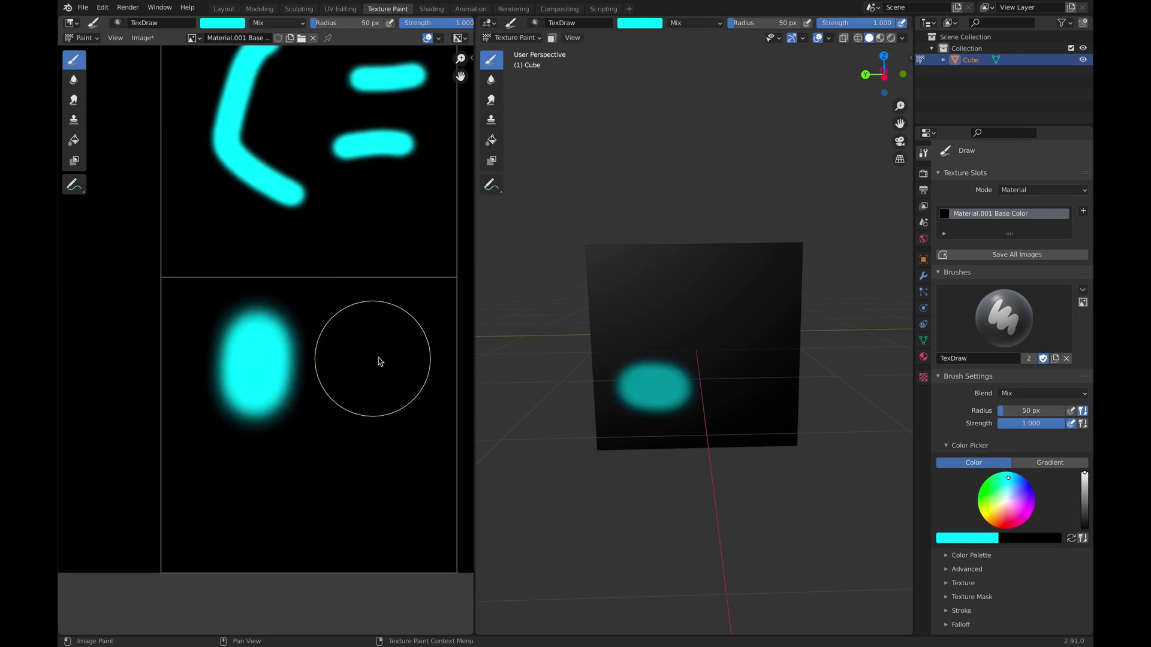
drag(380, 362, 384, 407)
mouse_move(247, 477)
mouse_down()
mouse_move(281, 520)
mouse_move(340, 506)
mouse_up()
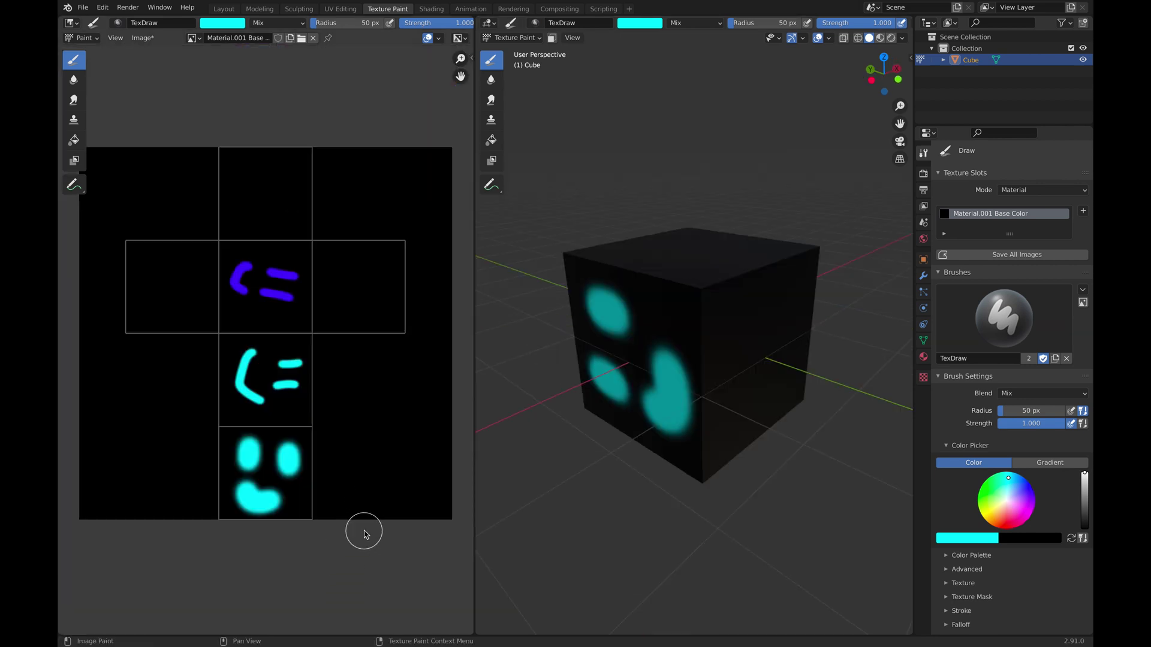
click(238, 268)
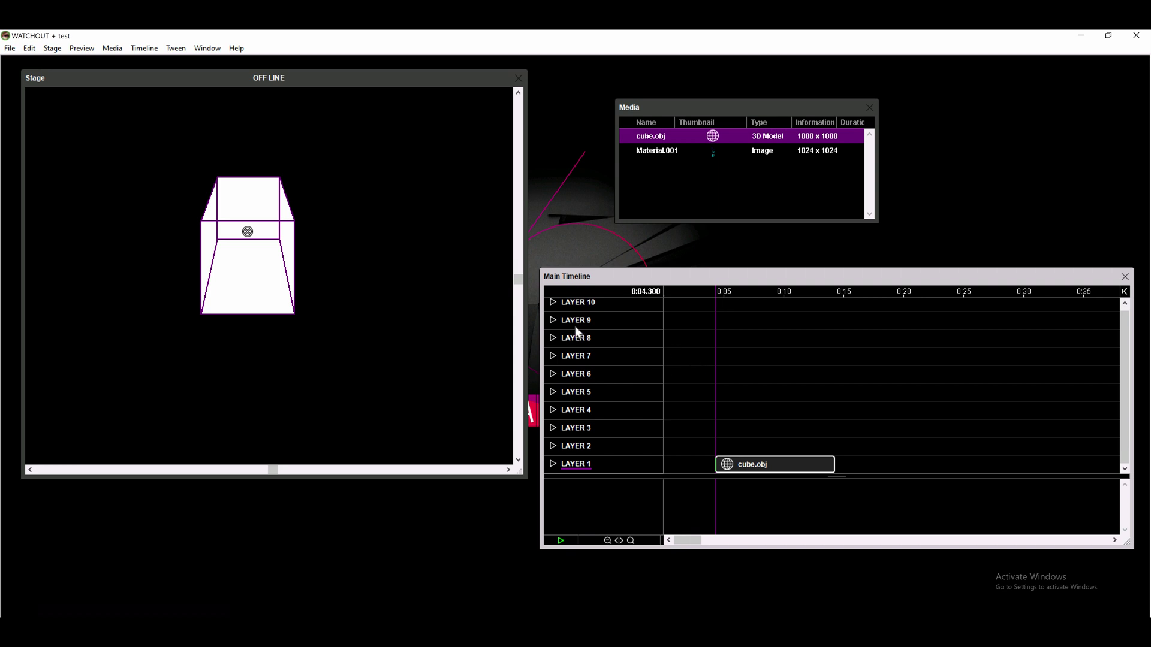
- Apply the Material.001 image to cube.obj on the WATCHOUT stage
drag(243, 291, 285, 267)
click(52, 48)
click(69, 141)
drag(708, 152, 267, 200)
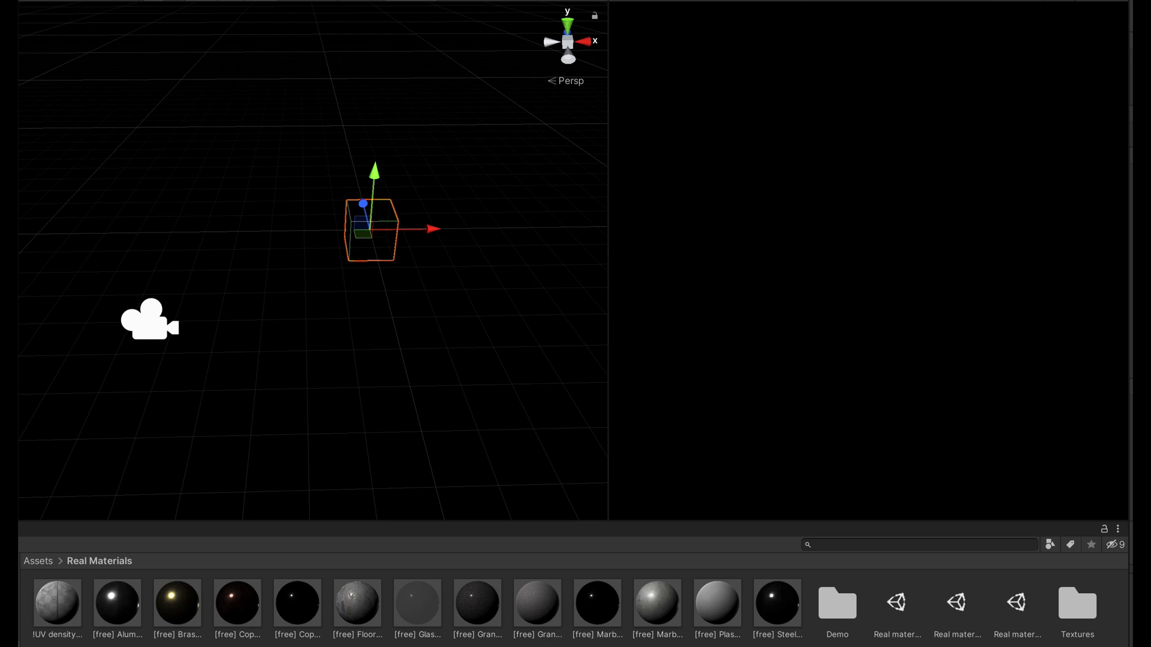
- Drag the [free] Marble material from Real Materials onto the cube and inspect it up close
mouse_move(383, 336)
middle_down()
mouse_move(295, 305)
mouse_move(385, 322)
middle_up()
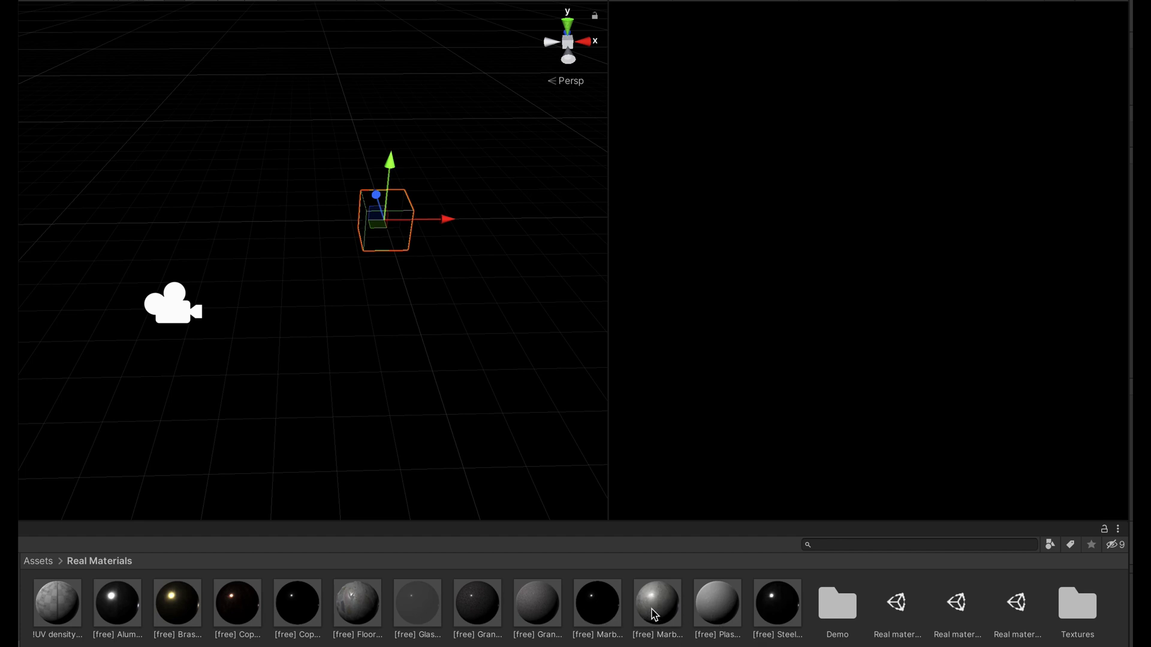
drag(655, 614, 384, 219)
right_drag(380, 237, 424, 252)
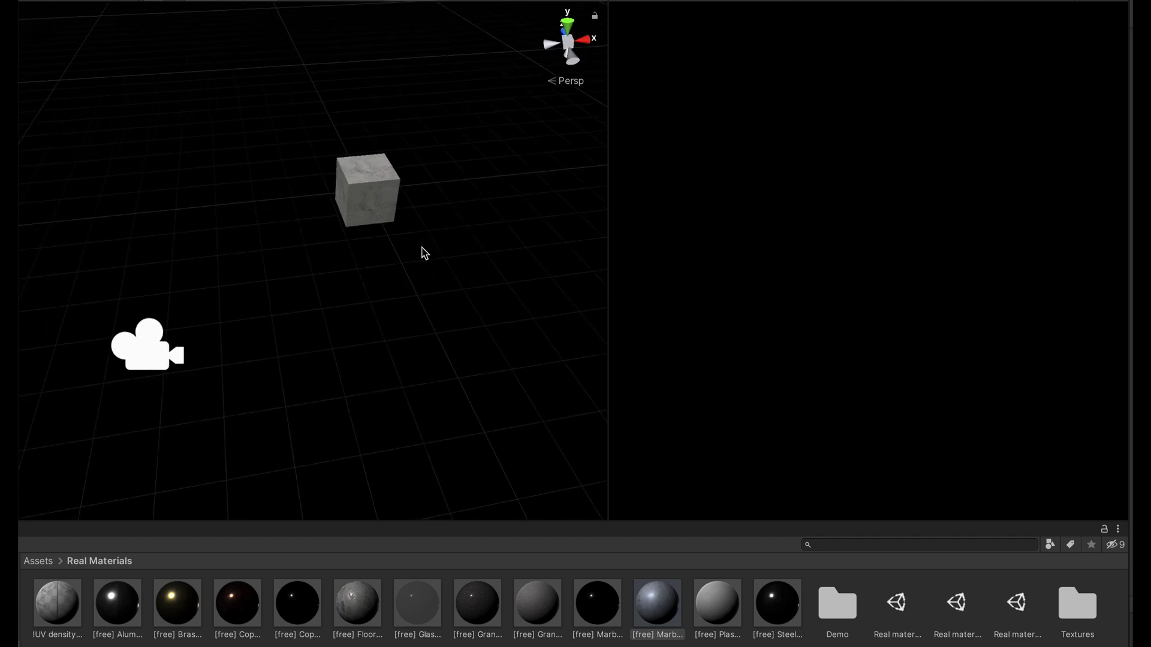
- Select the Camera and shift it along X and Y to centre the marble cube
click(142, 361)
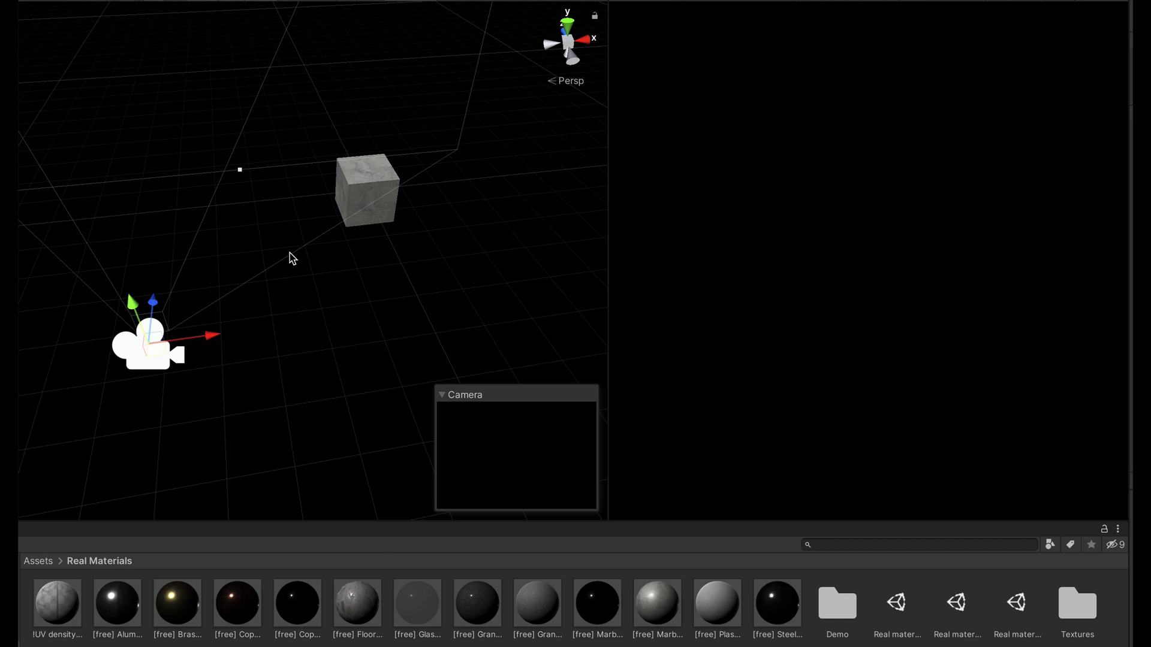
drag(217, 335, 365, 314)
drag(301, 276, 301, 197)
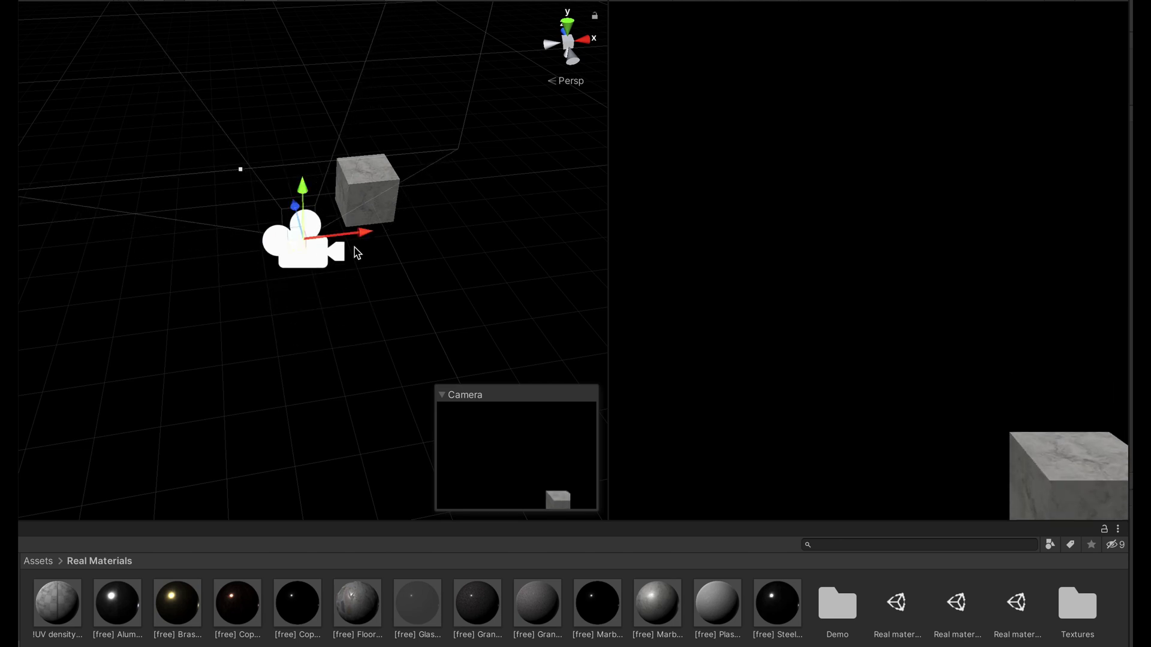
drag(367, 232, 308, 198)
key(e)
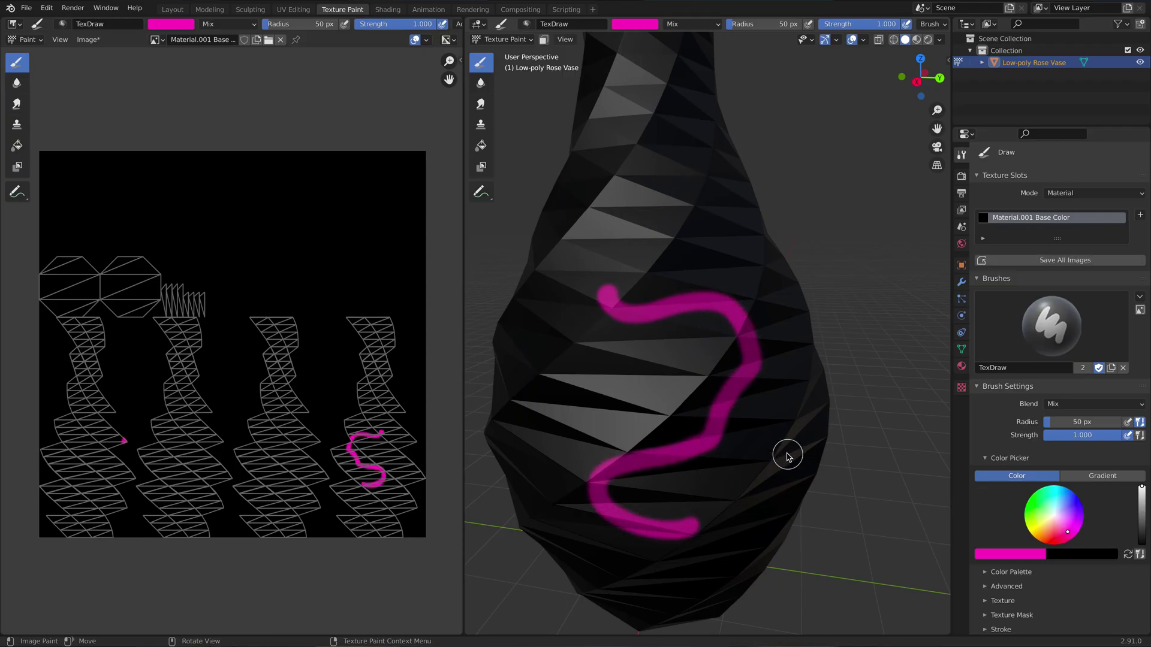
- Paint a magenta squiggle on the Low-poly Rose Vase and view it from the side
mouse_move(788, 456)
middle_down()
mouse_move(707, 462)
mouse_move(631, 437)
middle_up()
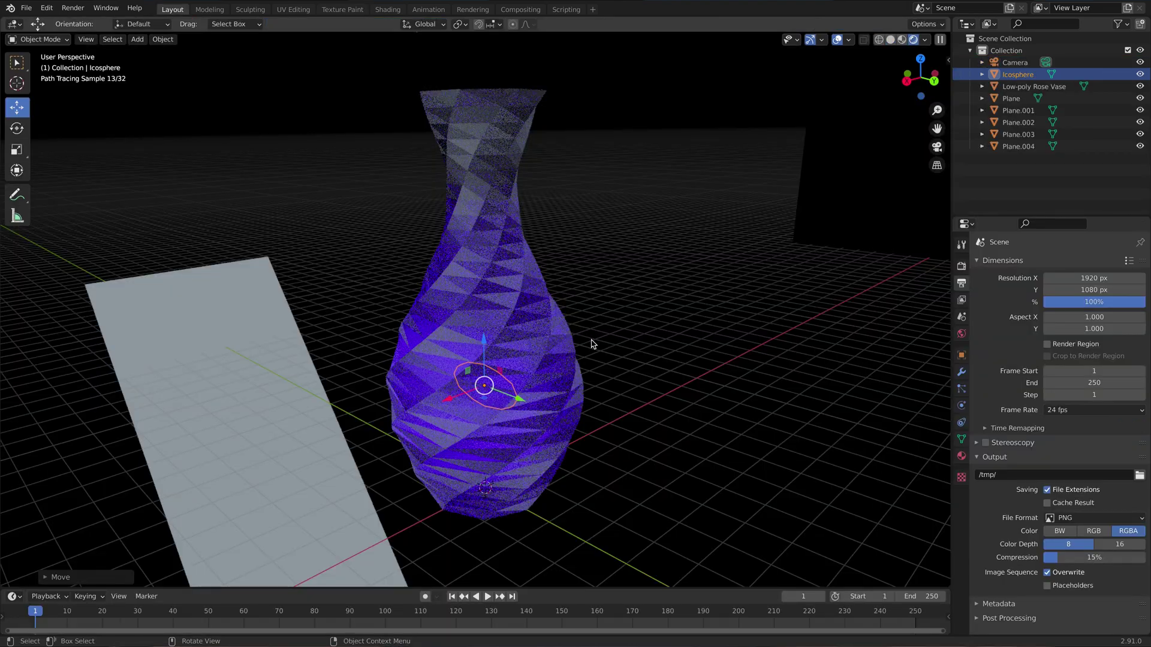
mouse_move(592, 344)
middle_down()
mouse_move(595, 324)
mouse_move(655, 321)
middle_up()
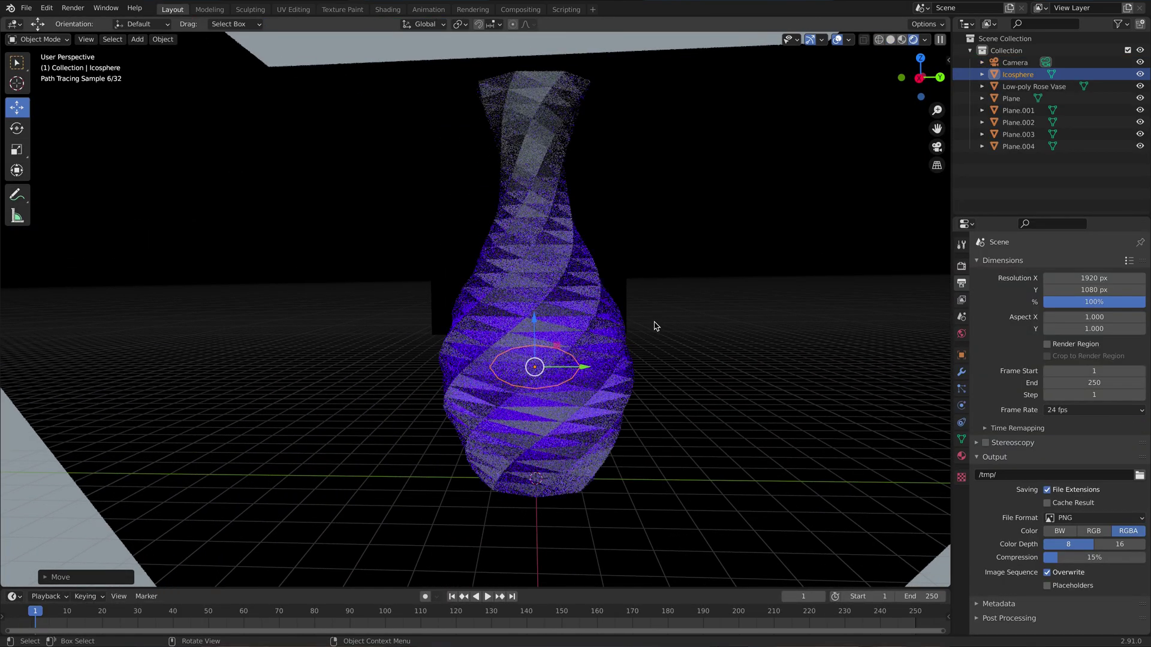